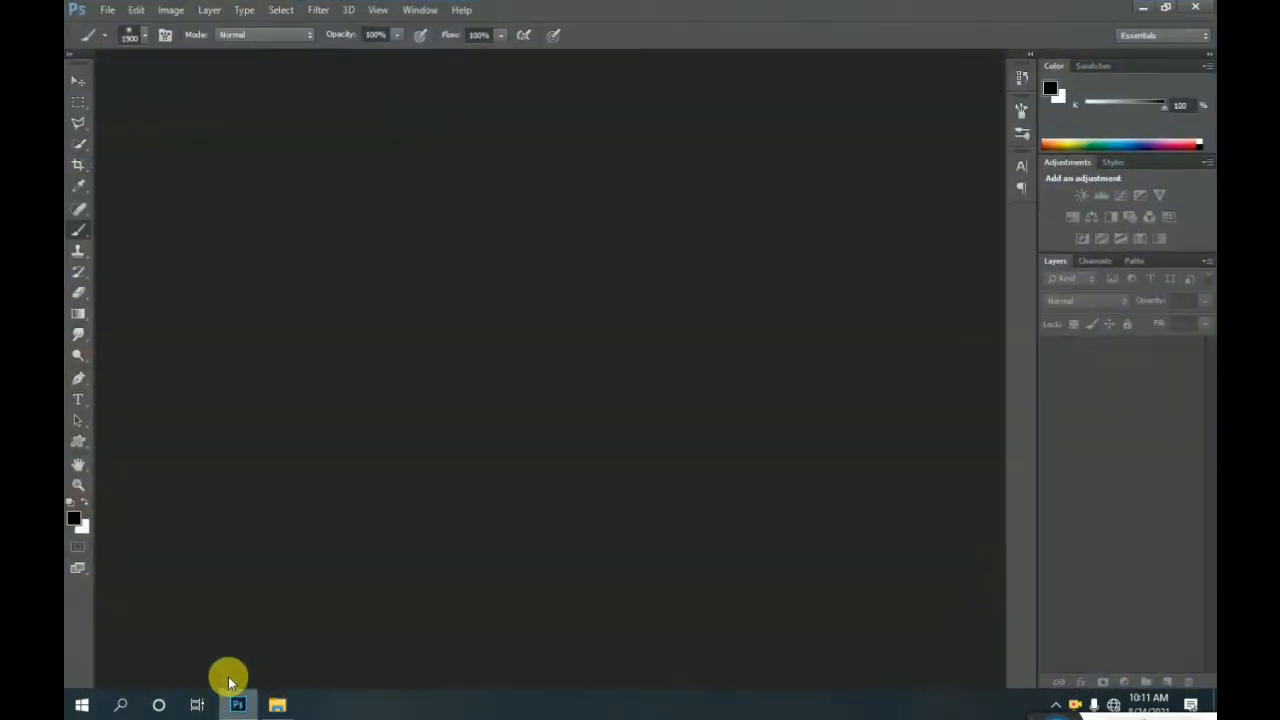
click(107, 10)
click(120, 43)
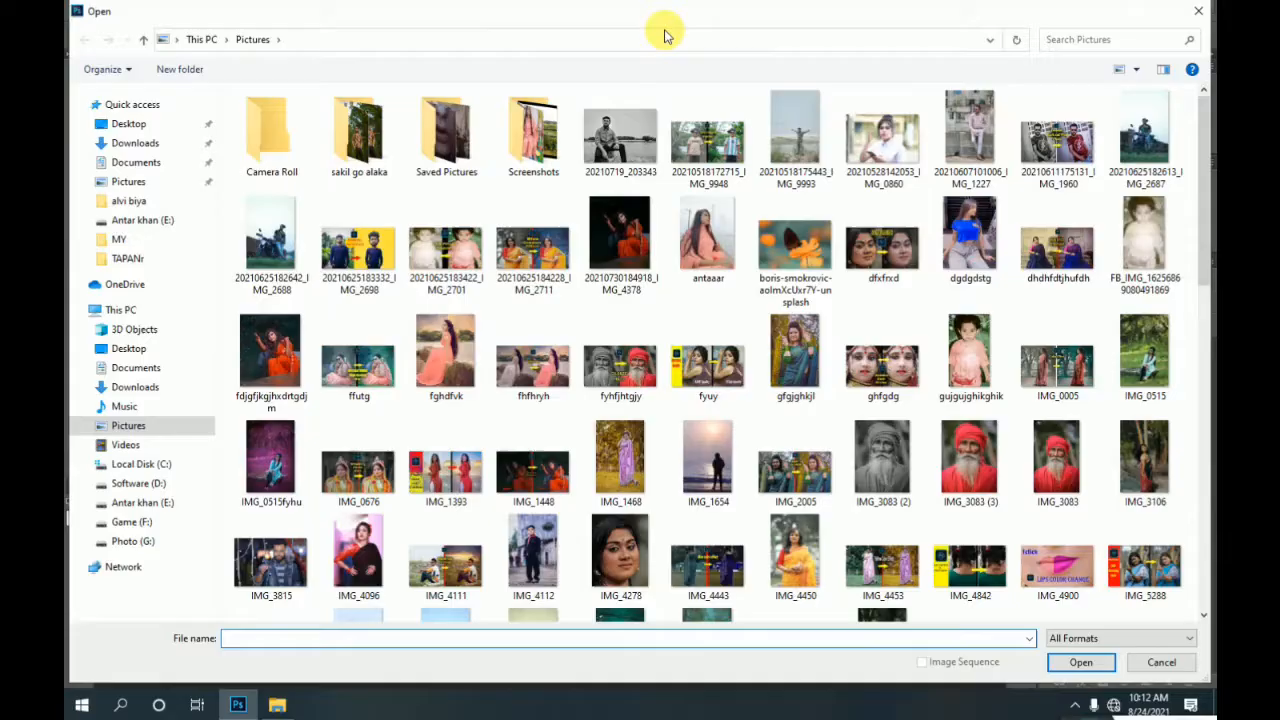
scroll(1200, 296, down, 1)
drag(1200, 296, 1203, 563)
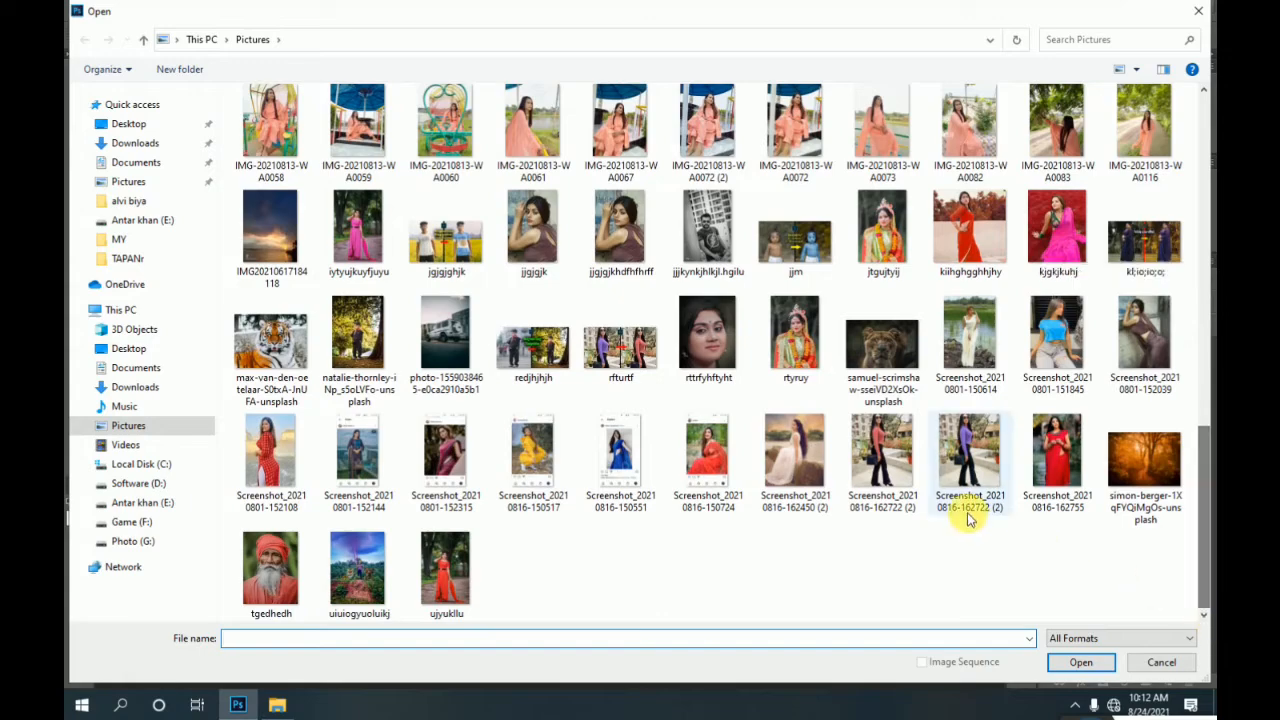
click(1058, 462)
click(1068, 667)
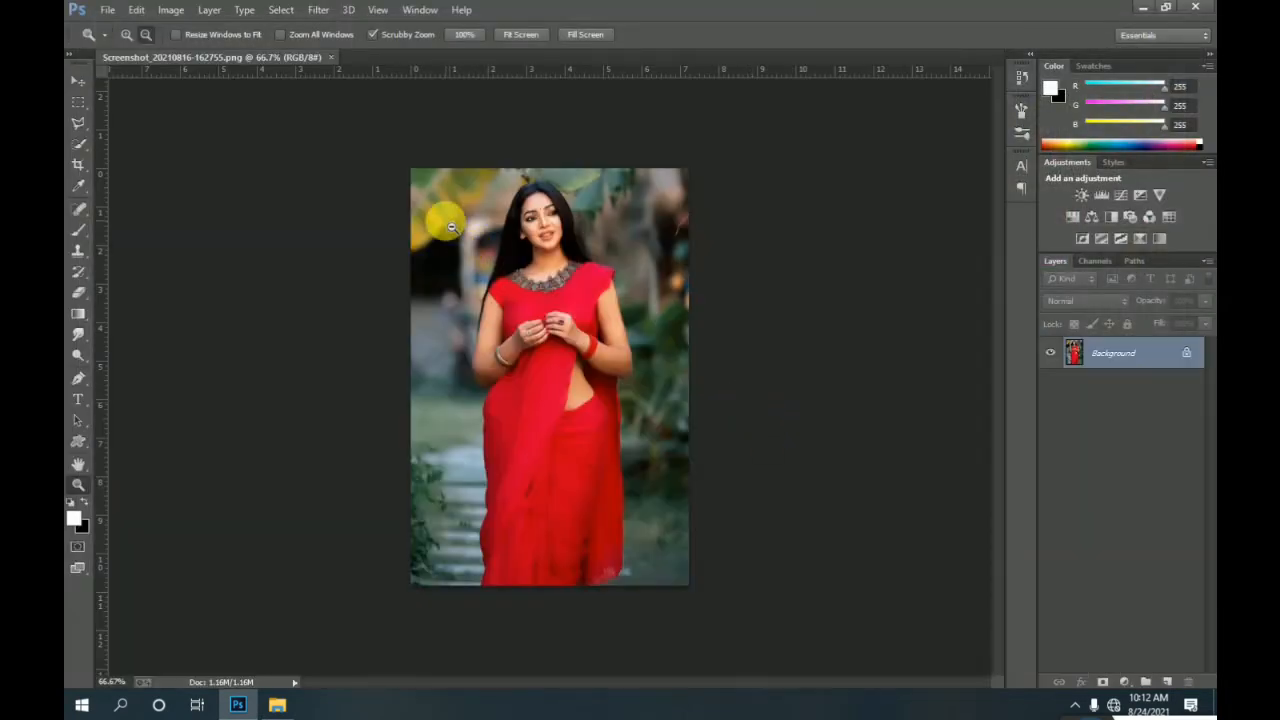
- Add a Hue/Saturation adjustment layer and target the Reds by sampling the red sari on the image, raising saturation to +7
click(1125, 681)
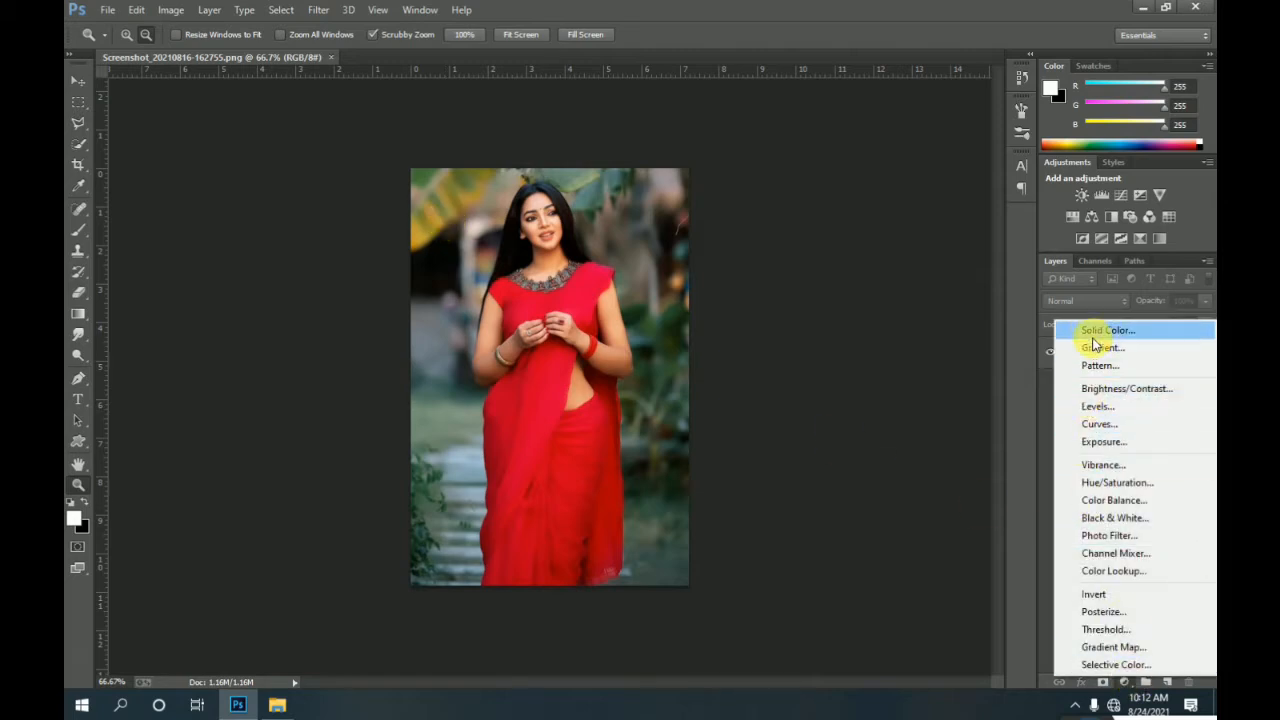
click(1100, 482)
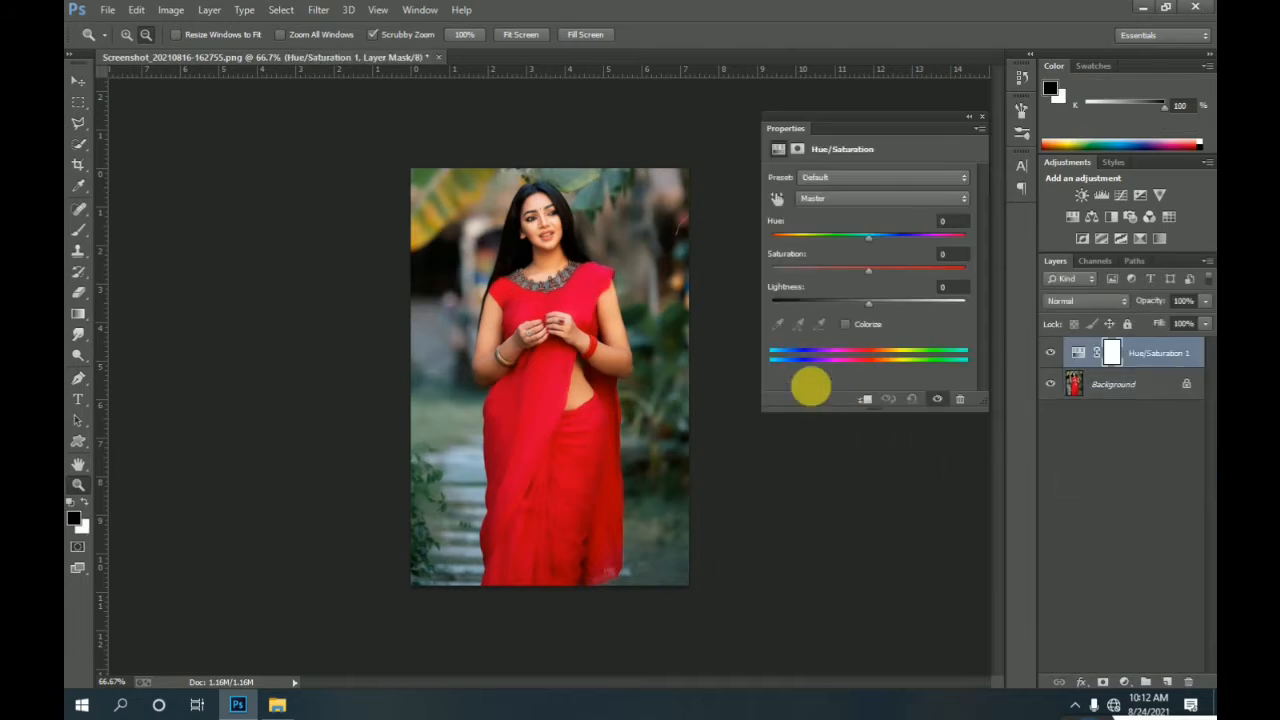
click(777, 198)
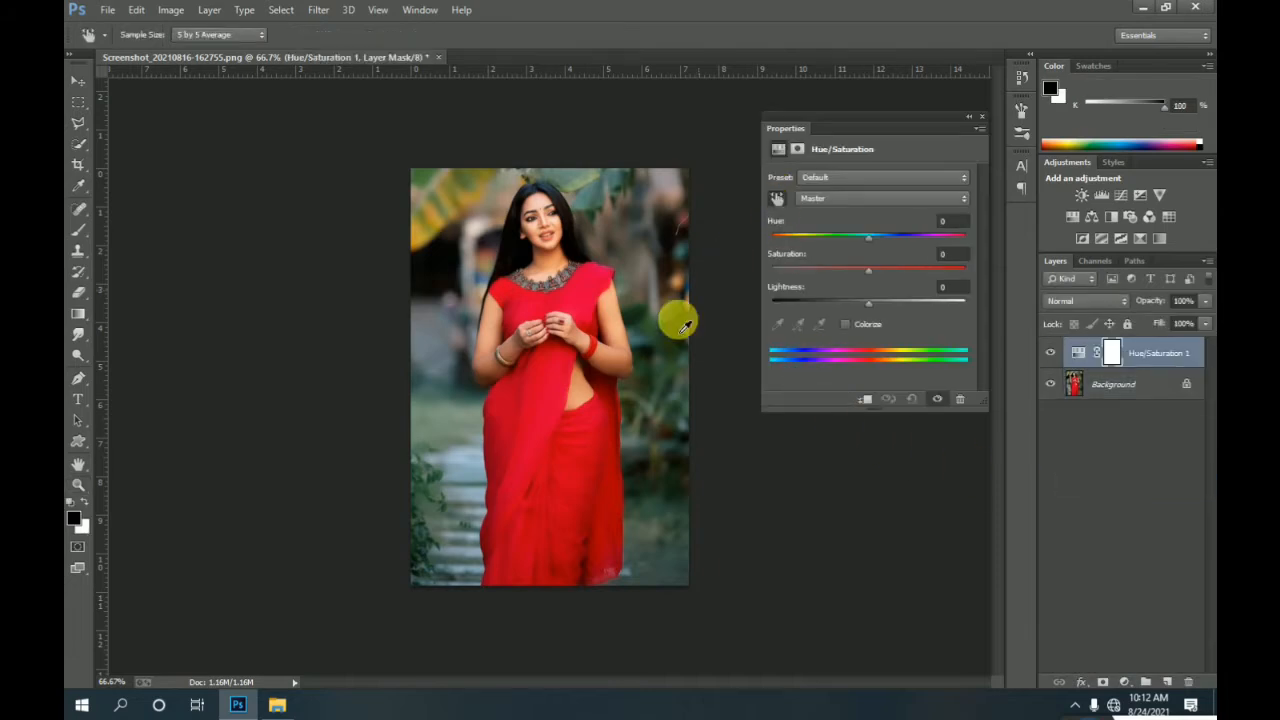
drag(524, 434, 540, 444)
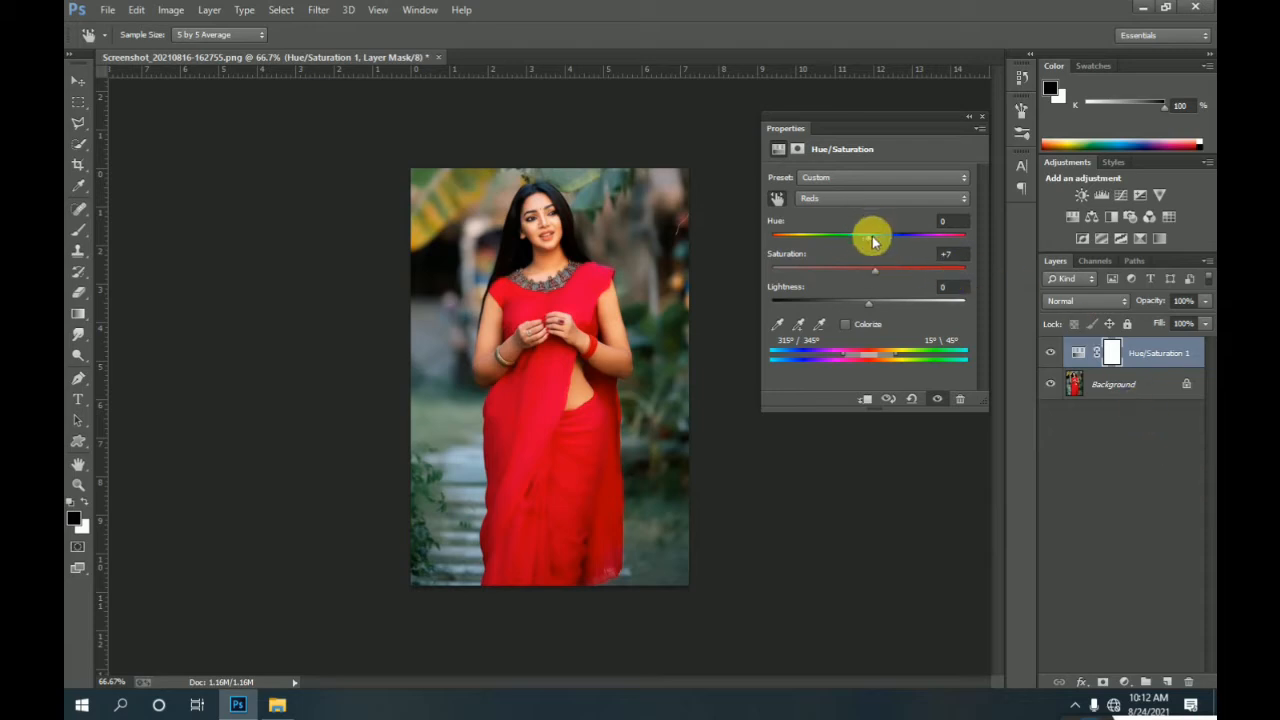
- Recolour the sari blue by setting the Reds hue to -101, saturation +4 and lightness -11, with the range extended to 294°
drag(871, 240, 840, 241)
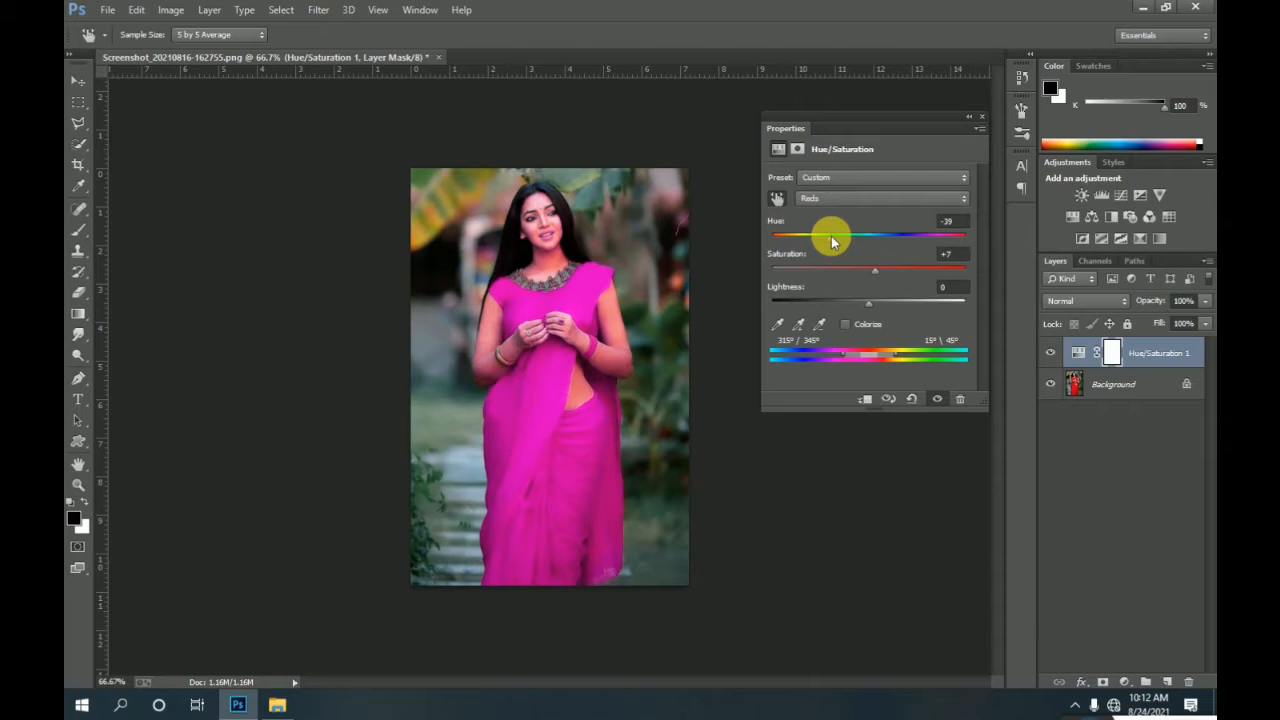
drag(830, 240, 803, 245)
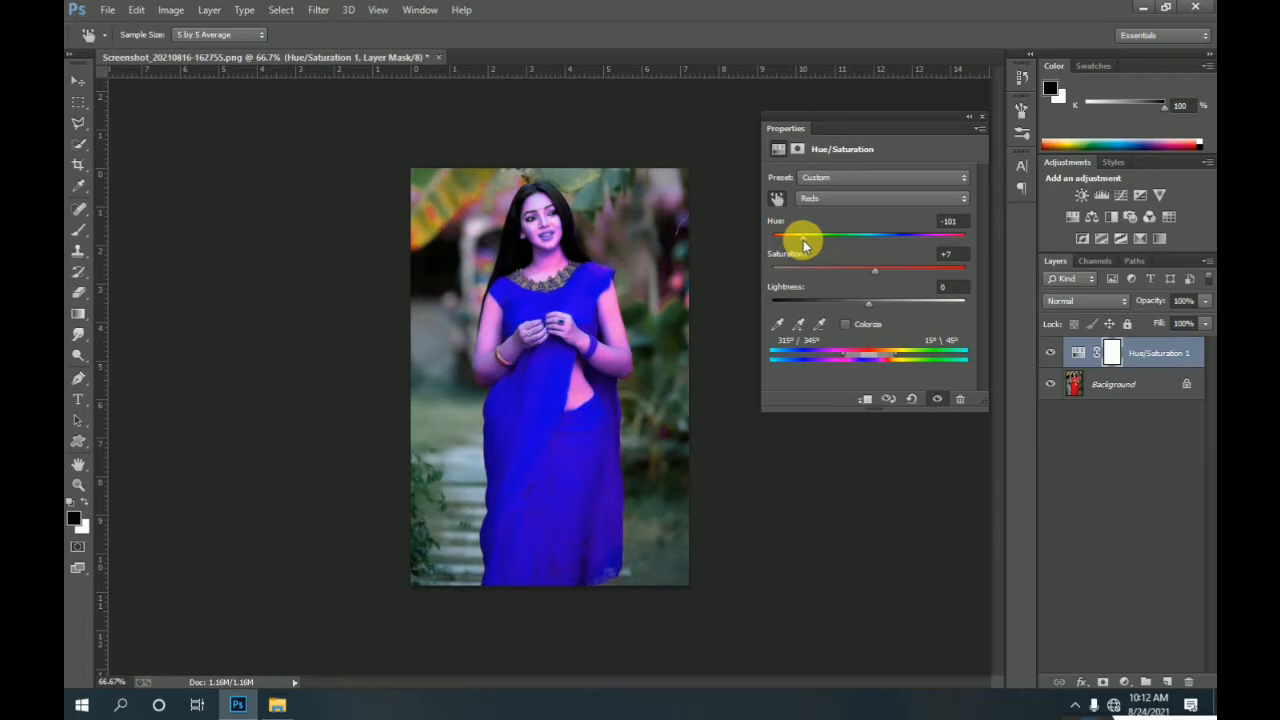
drag(895, 358, 833, 356)
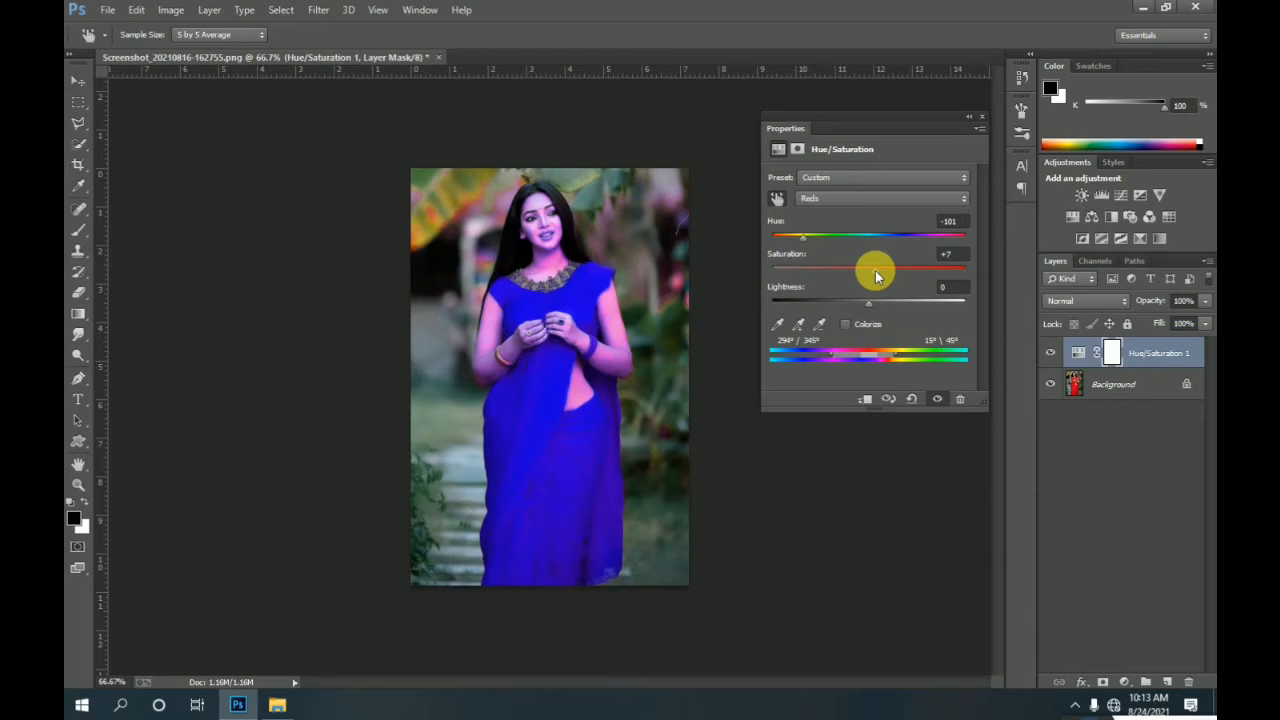
drag(876, 276, 858, 305)
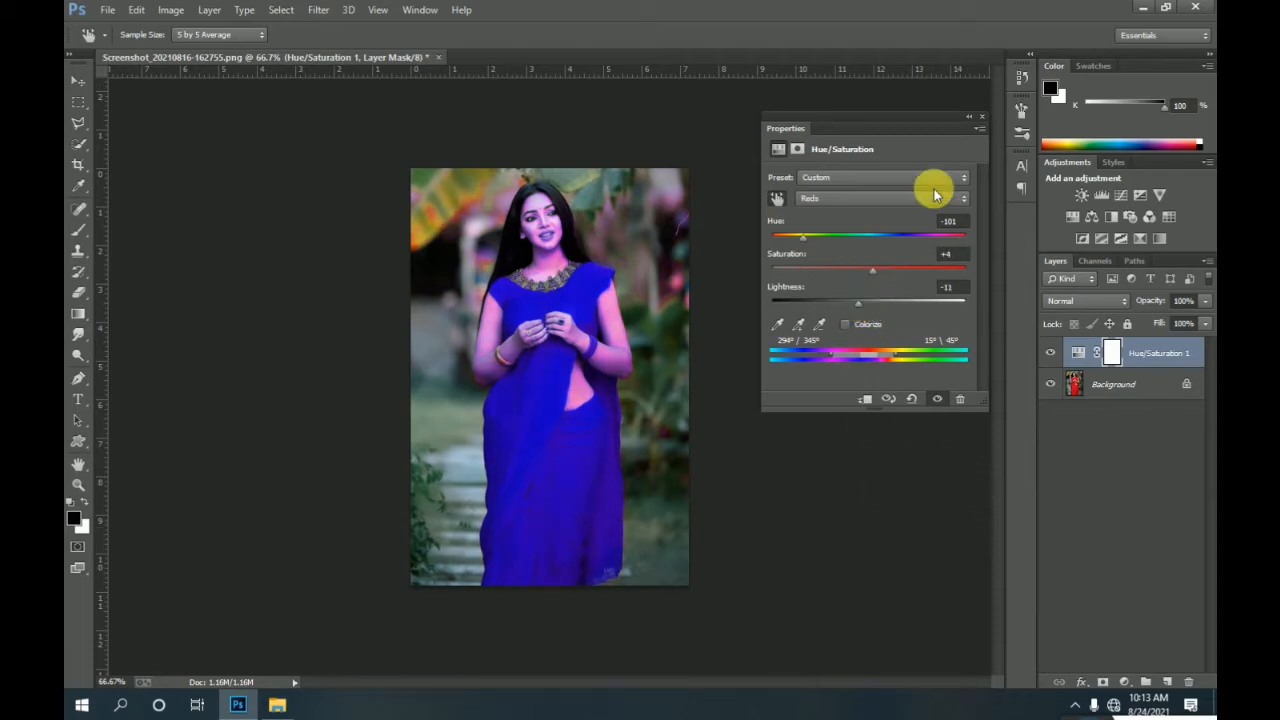
click(981, 117)
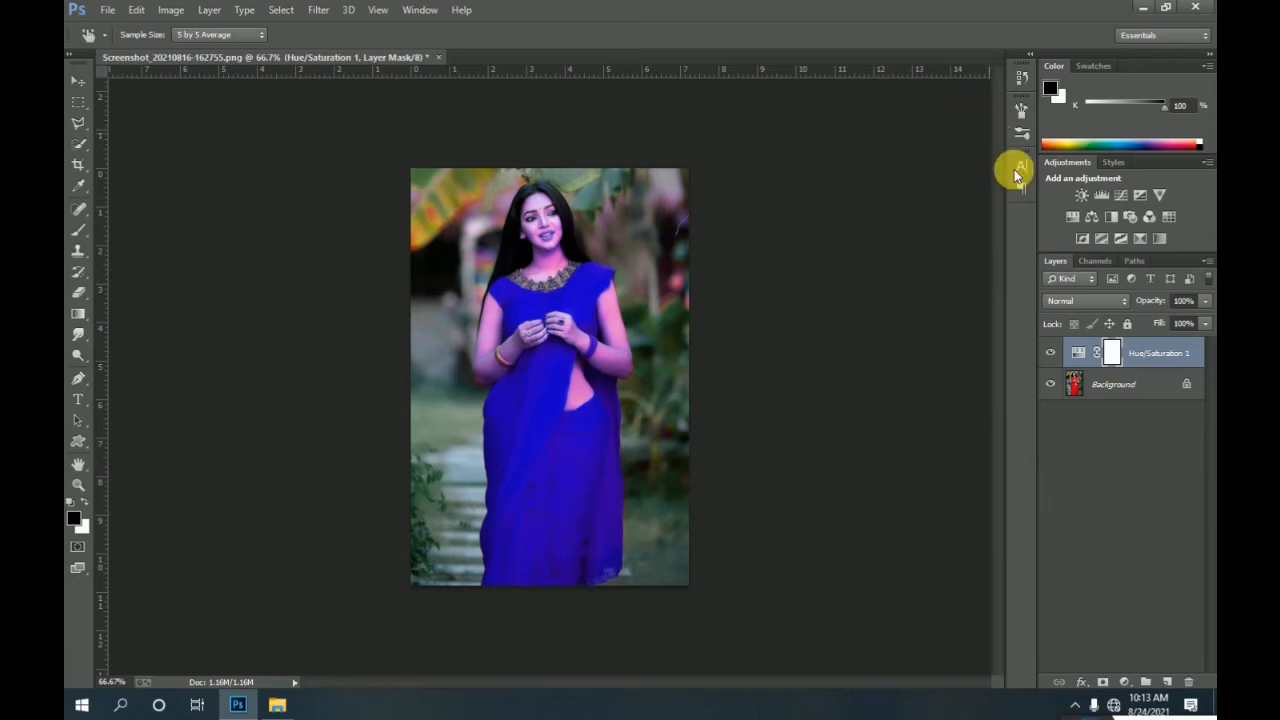
- Paint black on the Hue/Saturation mask with a brush of about 40 px over the face, neck and the arm wearing the metallic bracelet
click(79, 228)
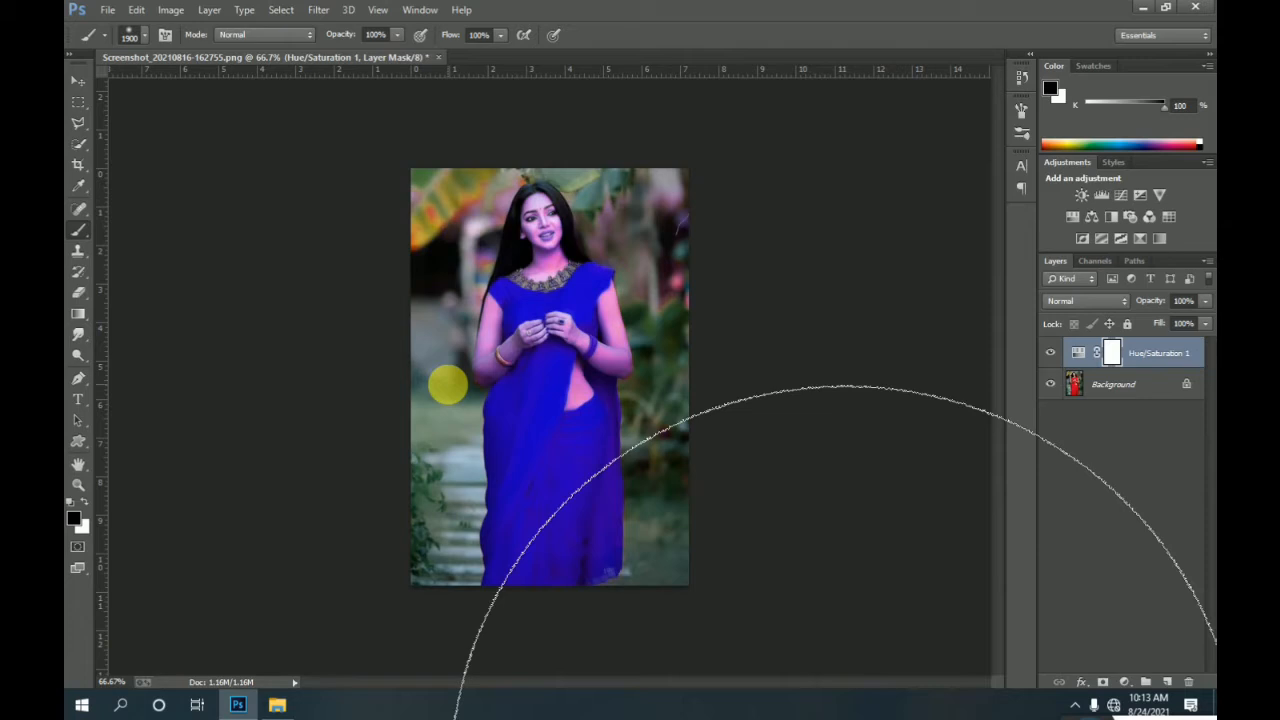
key(bracketleft)
key(bracketleft)
key(bracketleft)
key(bracketleft)
key(bracketleft)
key(bracketleft)
key(bracketleft)
key(bracketleft)
key(bracketleft)
key(bracketleft)
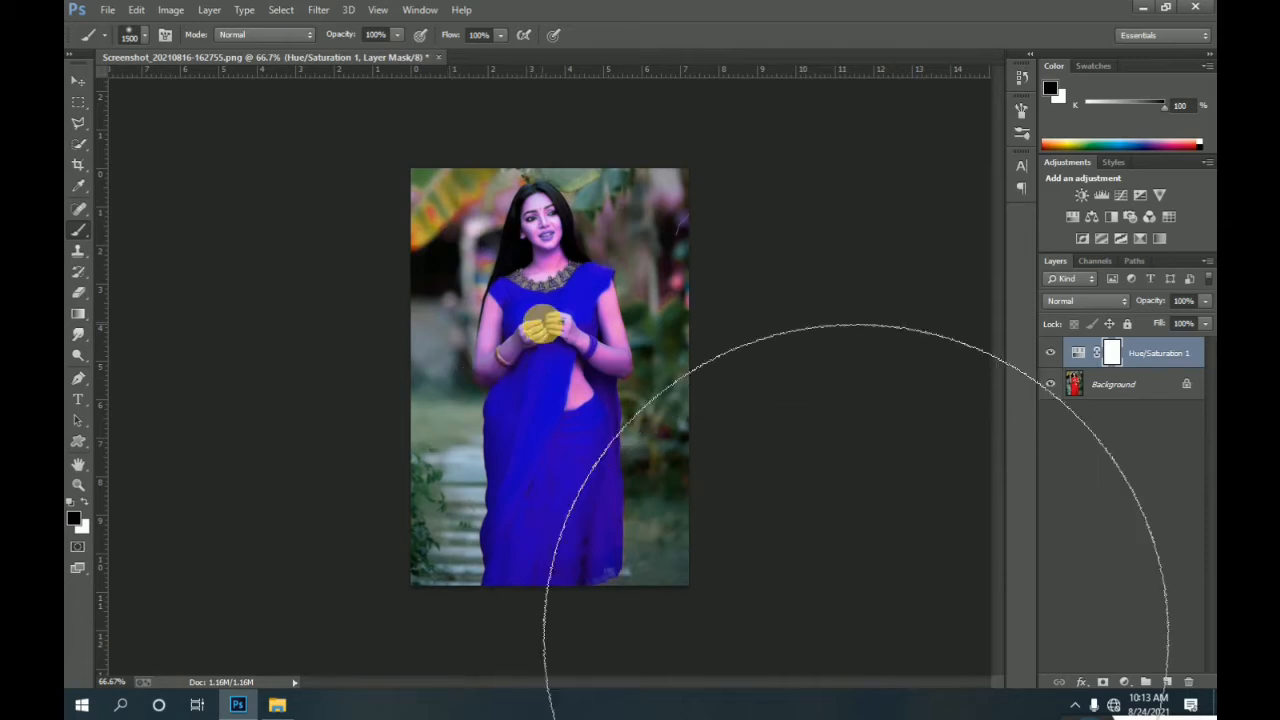
key(bracketleft)
key(bracketleft)
key(bracketleft)
key(bracketleft)
key(bracketleft)
key(bracketleft)
key(bracketleft)
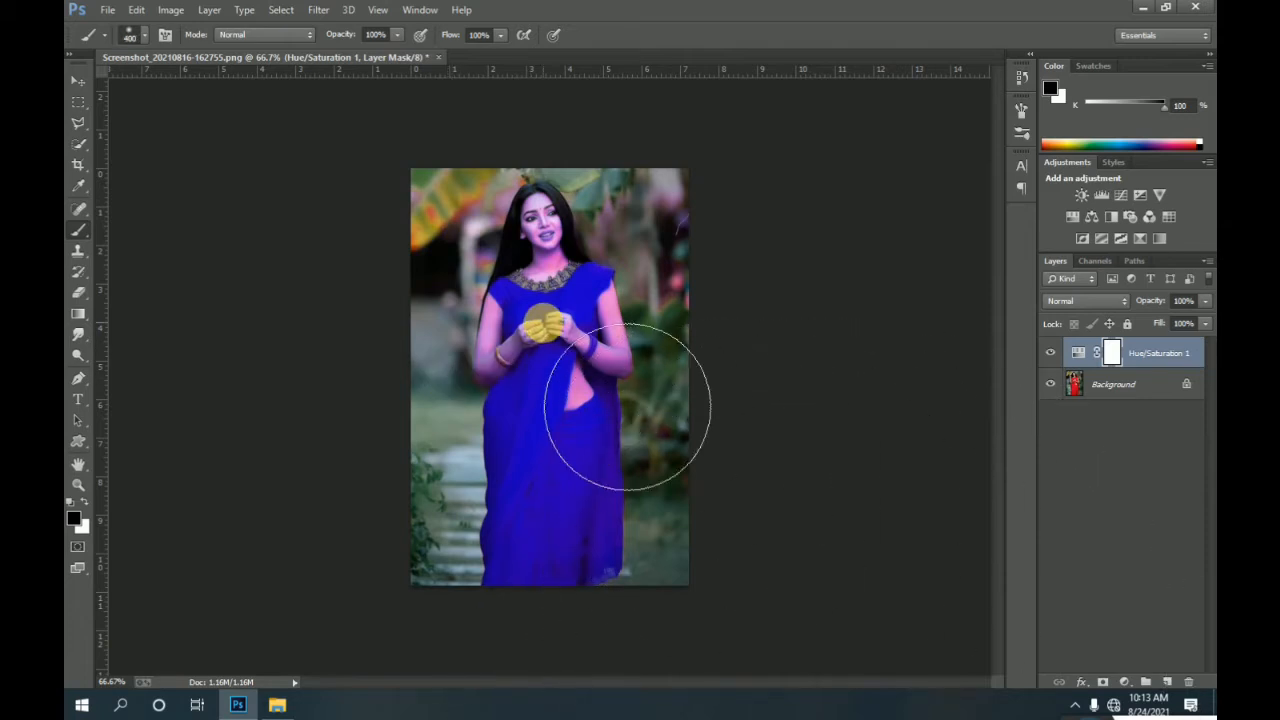
key(bracketleft)
key(bracketleft)
key(bracketleft)
key(bracketleft)
key(bracketleft)
key(bracketleft)
key(bracketleft)
key(bracketleft)
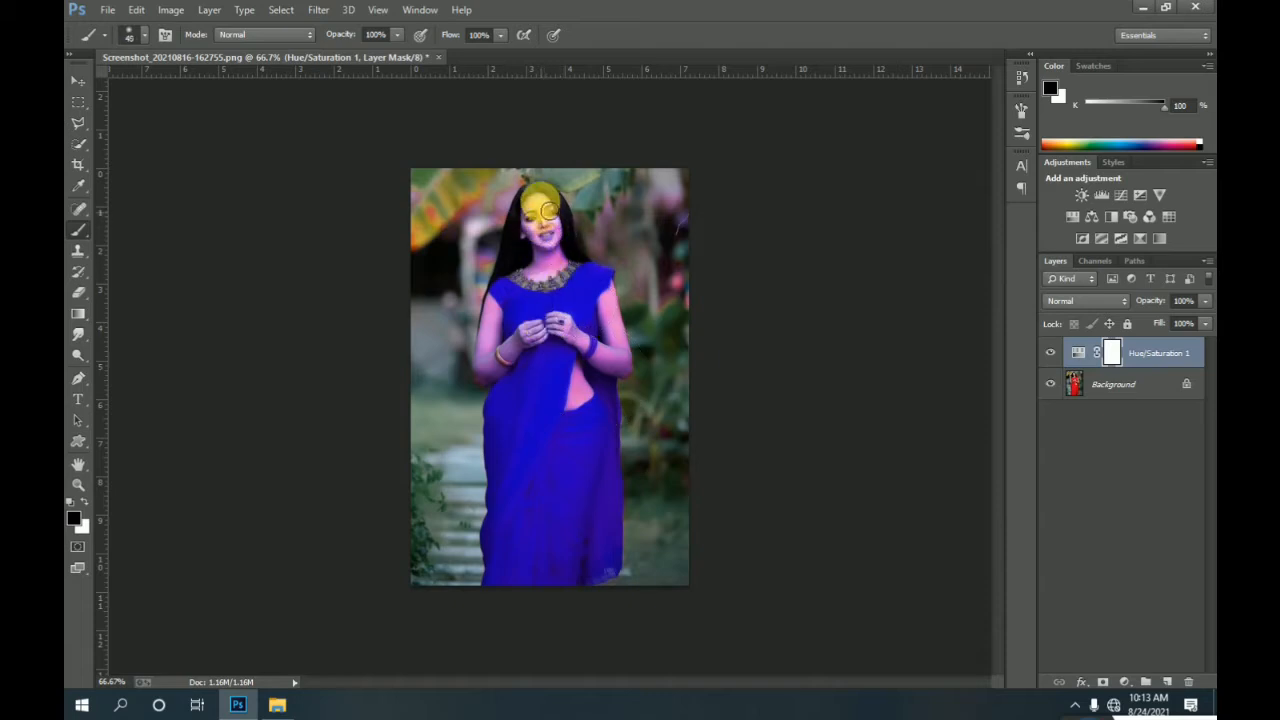
mouse_move(541, 221)
mouse_down()
mouse_move(531, 194)
mouse_move(565, 228)
mouse_move(543, 209)
mouse_move(509, 251)
mouse_move(534, 257)
mouse_up()
mouse_move(508, 347)
mouse_down()
mouse_move(455, 355)
mouse_move(499, 342)
mouse_move(500, 328)
mouse_move(505, 366)
mouse_move(538, 335)
mouse_move(480, 378)
mouse_up()
key(bracketleft)
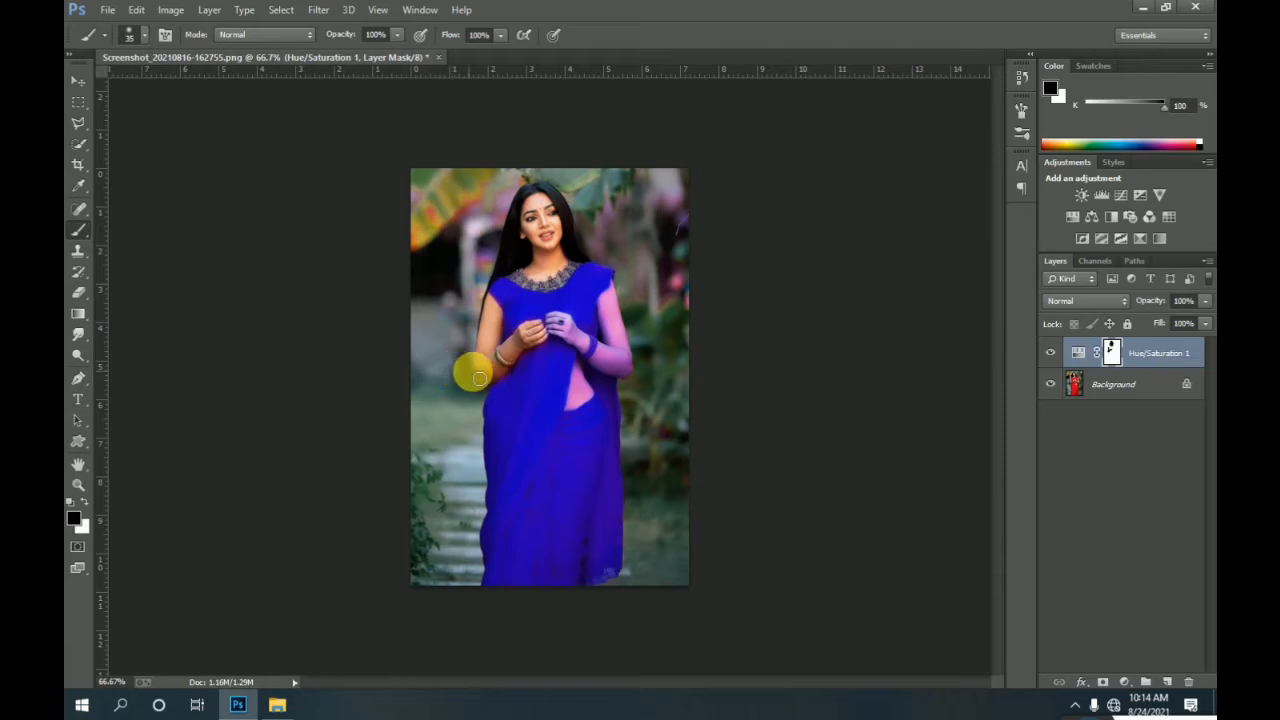
- Step back through the latest mask strokes, and mask out the colour change on the other arm, hand and bare waist
click(134, 10)
click(155, 57)
click(134, 10)
click(157, 57)
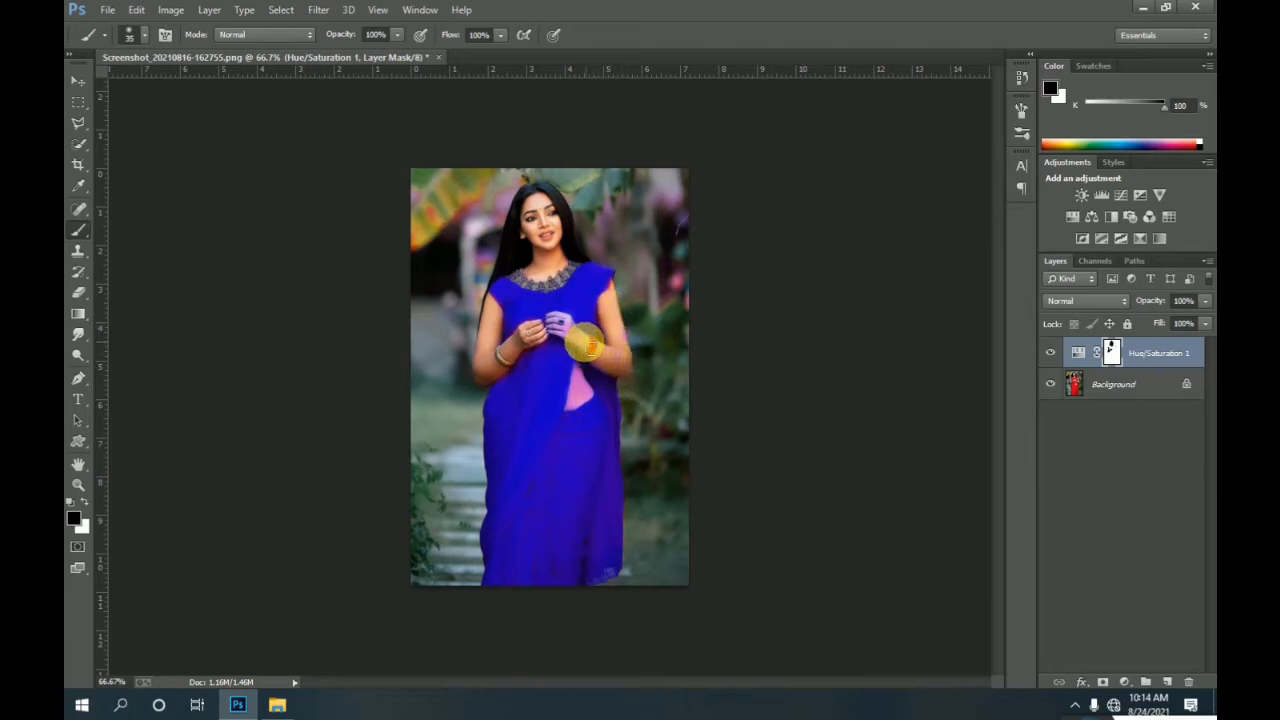
mouse_move(584, 348)
mouse_down()
mouse_move(572, 330)
mouse_move(529, 326)
mouse_move(598, 358)
mouse_move(596, 370)
mouse_move(578, 364)
mouse_move(578, 402)
mouse_move(590, 372)
mouse_up()
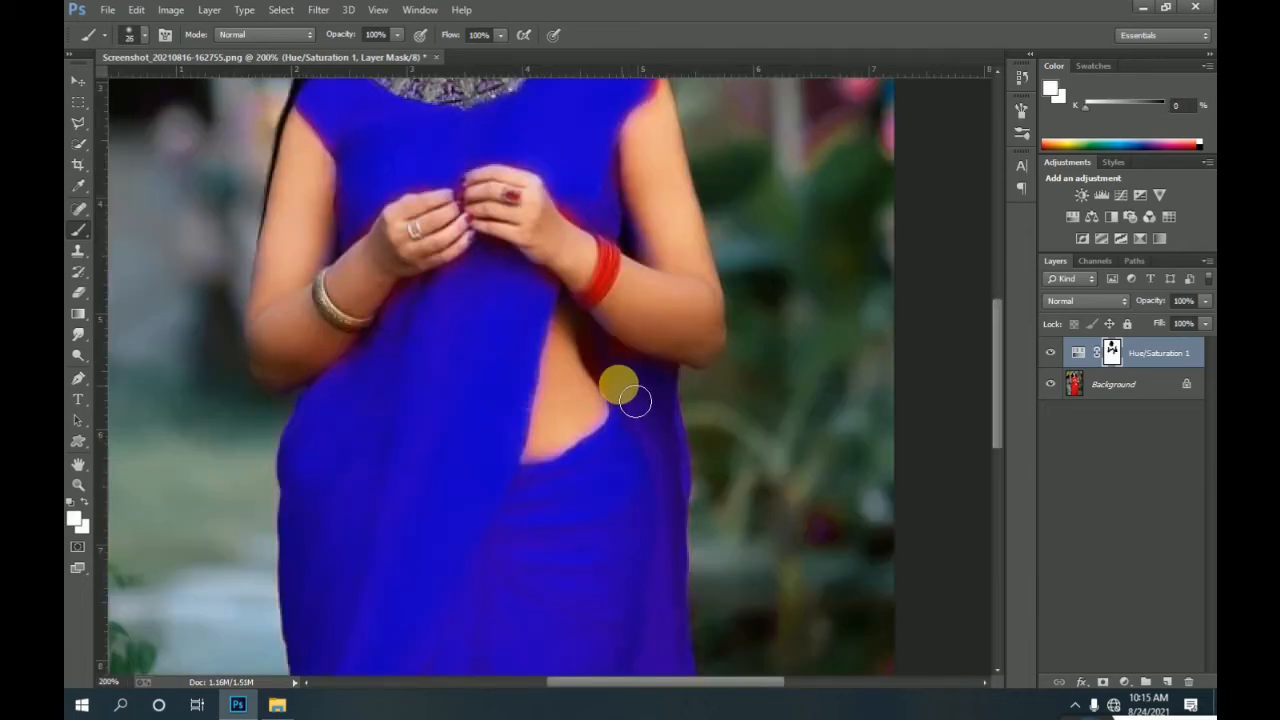
- Paint white on the mask with a small brush over the red bangle and nearby sari edges to bring back the blue
mouse_move(635, 400)
mouse_down()
mouse_move(619, 367)
mouse_move(631, 383)
mouse_move(724, 396)
mouse_move(701, 343)
mouse_move(593, 268)
mouse_move(637, 272)
mouse_move(612, 270)
mouse_move(580, 303)
mouse_move(590, 314)
mouse_move(607, 294)
mouse_move(602, 304)
mouse_move(624, 249)
mouse_move(597, 308)
mouse_up()
key(bracketleft)
key(bracketleft)
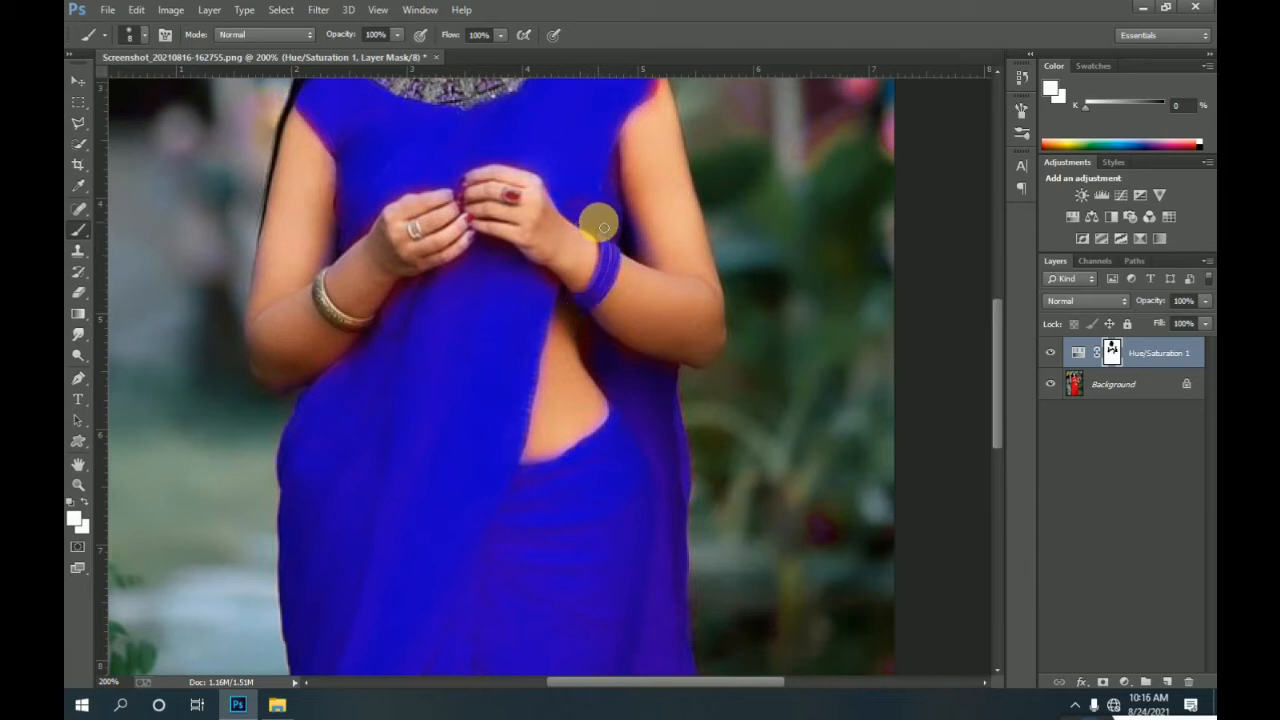
drag(604, 228, 601, 287)
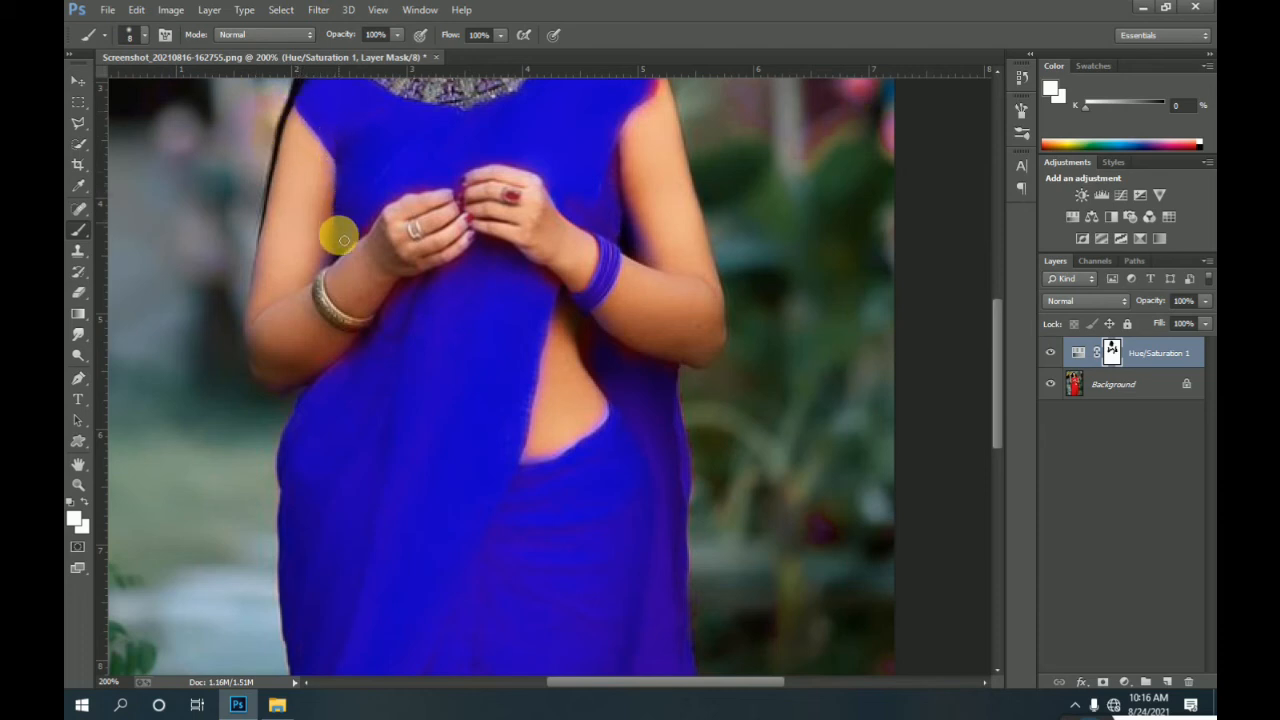
- Merge the Hue/Saturation adjustment layer with the Background layer
click(78, 484)
click(145, 34)
click(537, 423)
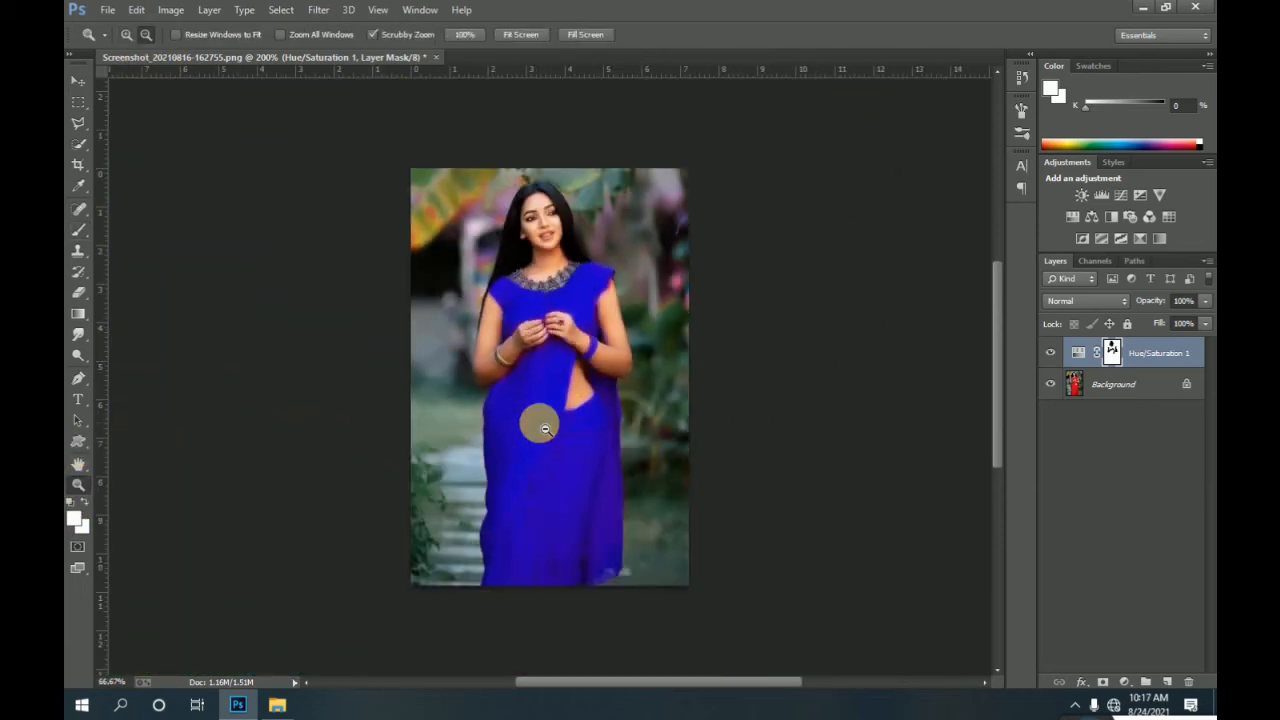
click(543, 428)
click(620, 436)
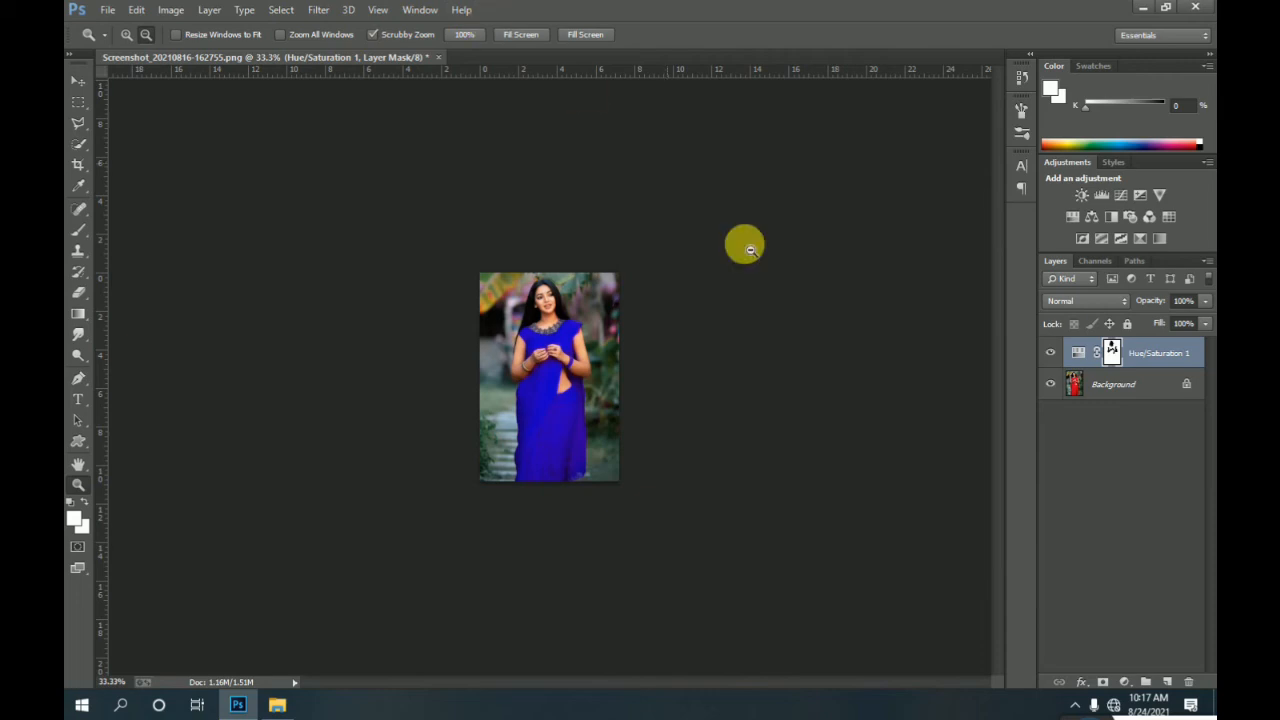
click(1146, 386)
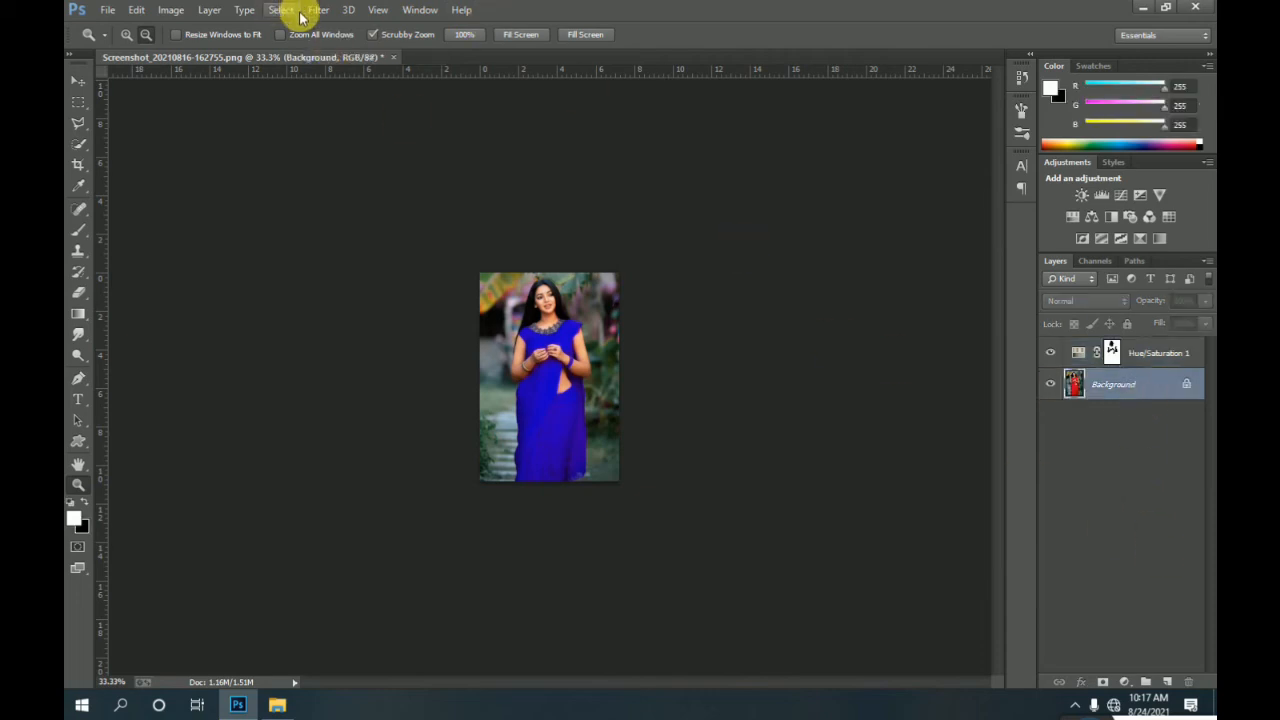
ctrl+click(1175, 364)
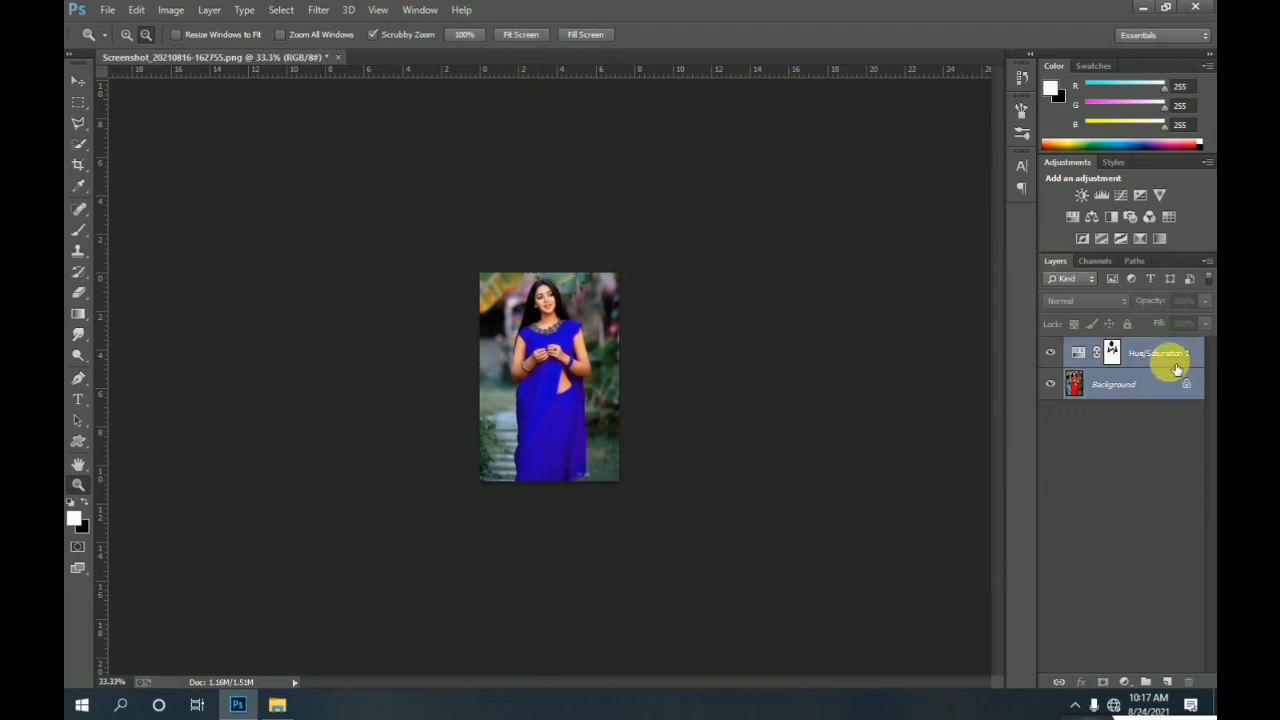
key(ctrl+e)
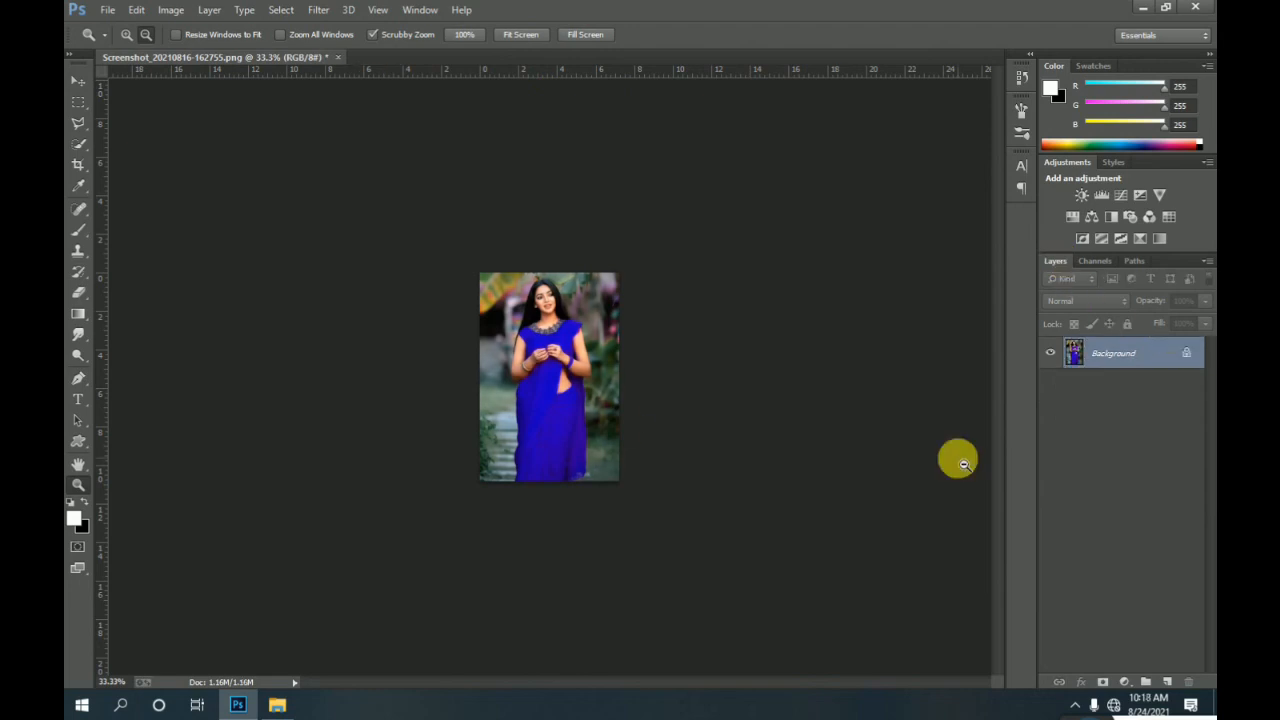
click(107, 10)
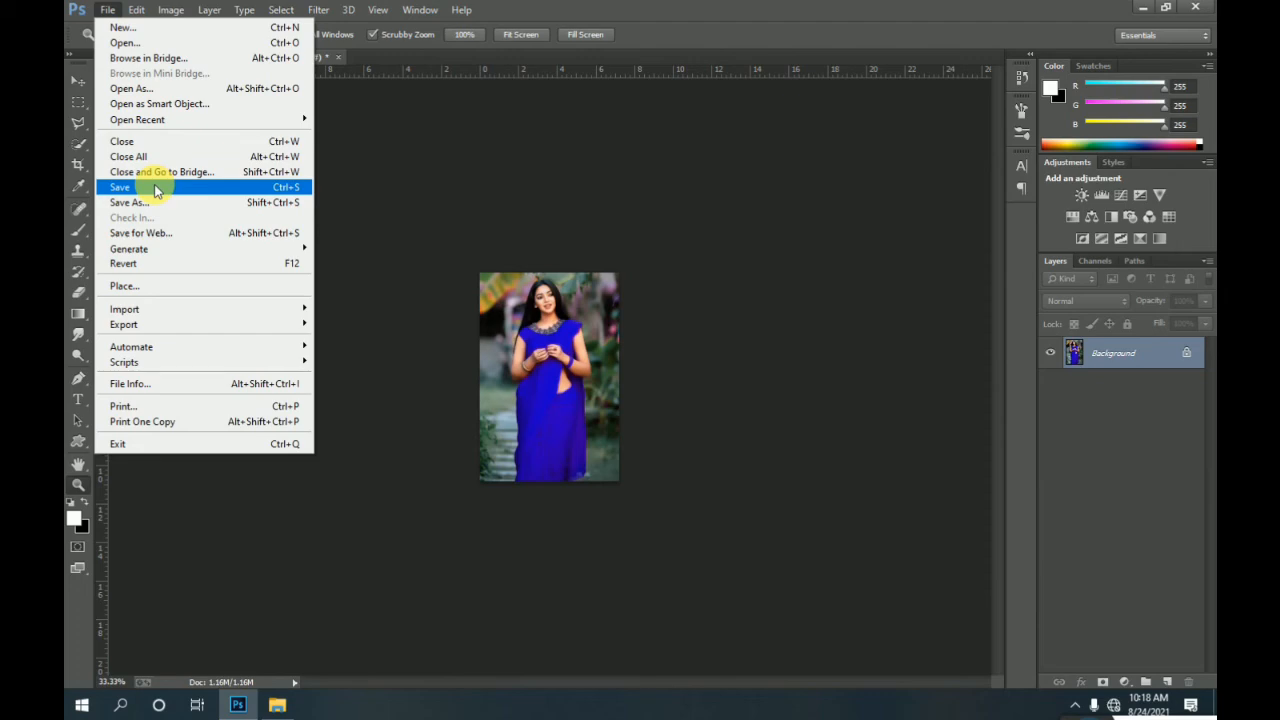
click(155, 188)
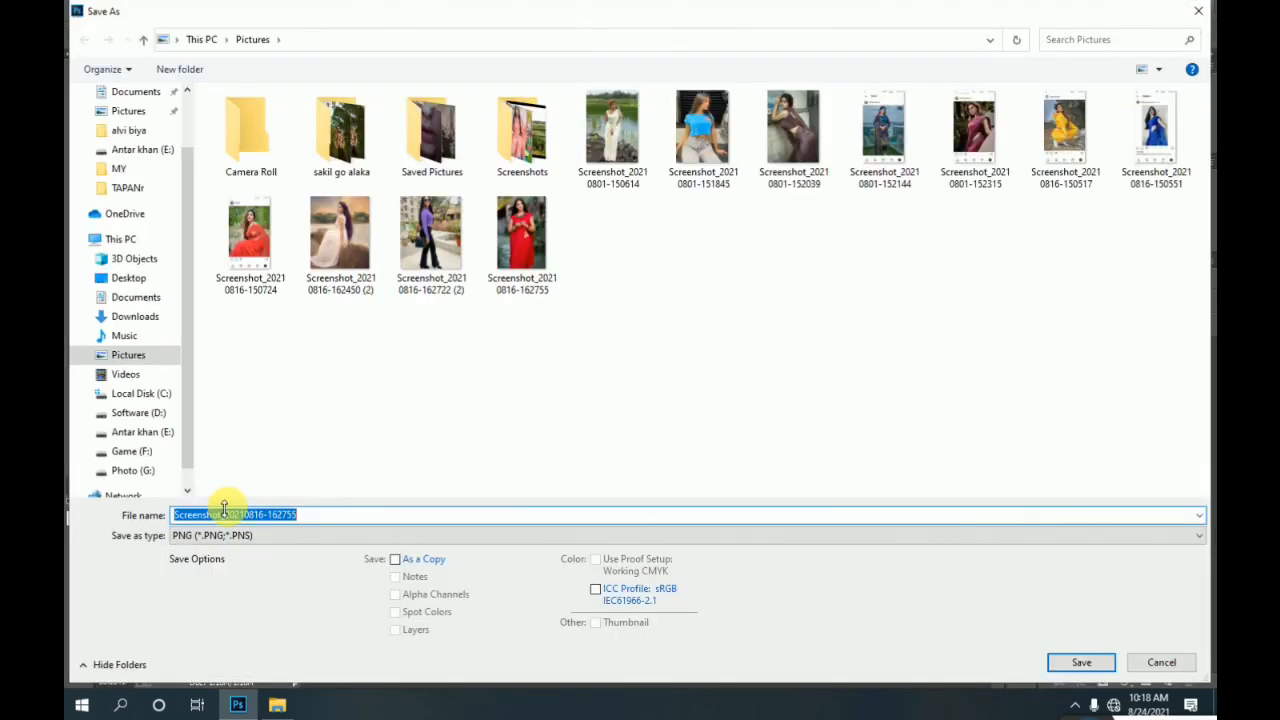
click(285, 537)
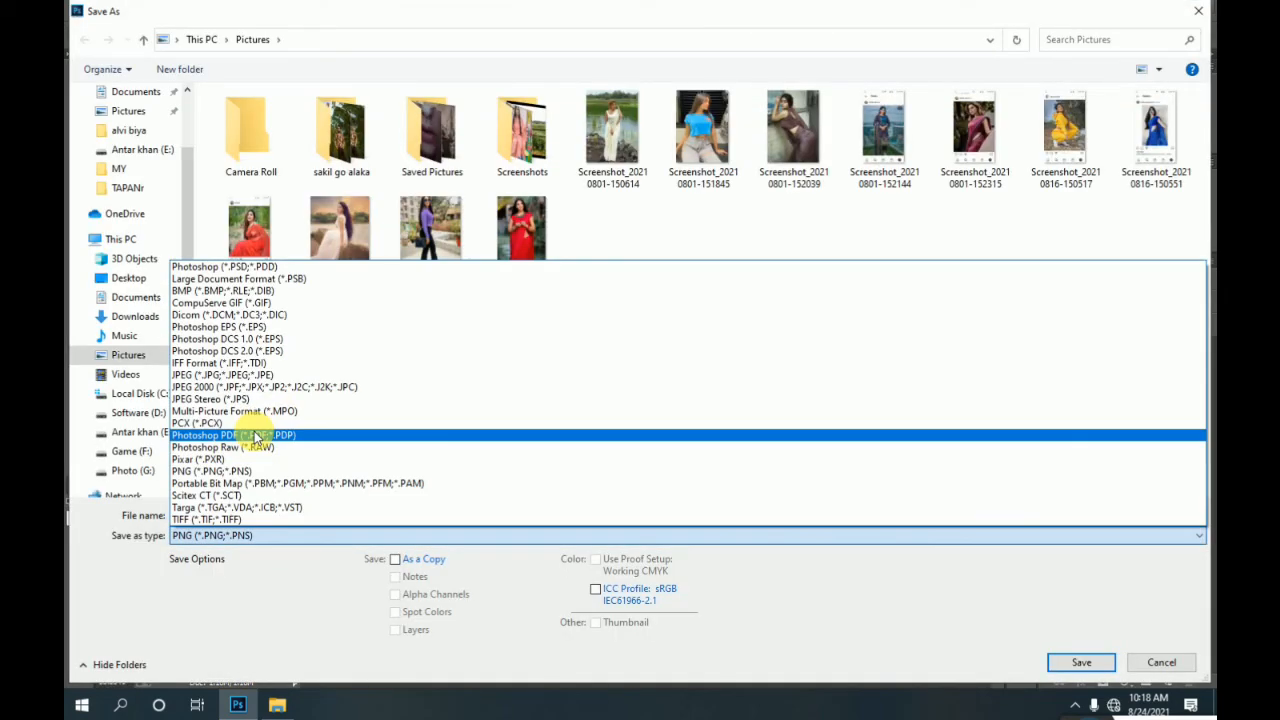
click(232, 366)
click(1057, 662)
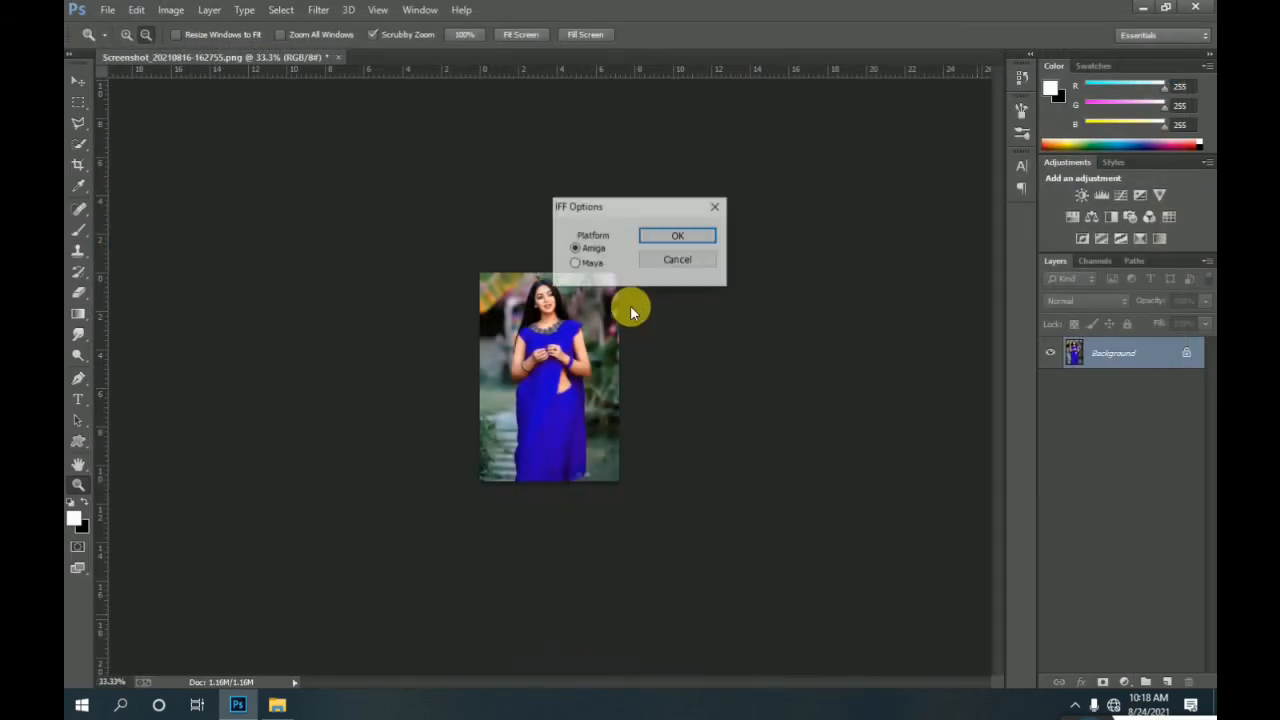
- Save the edited picture as a JPEG copy in the Pictures folder under its existing file name
click(107, 10)
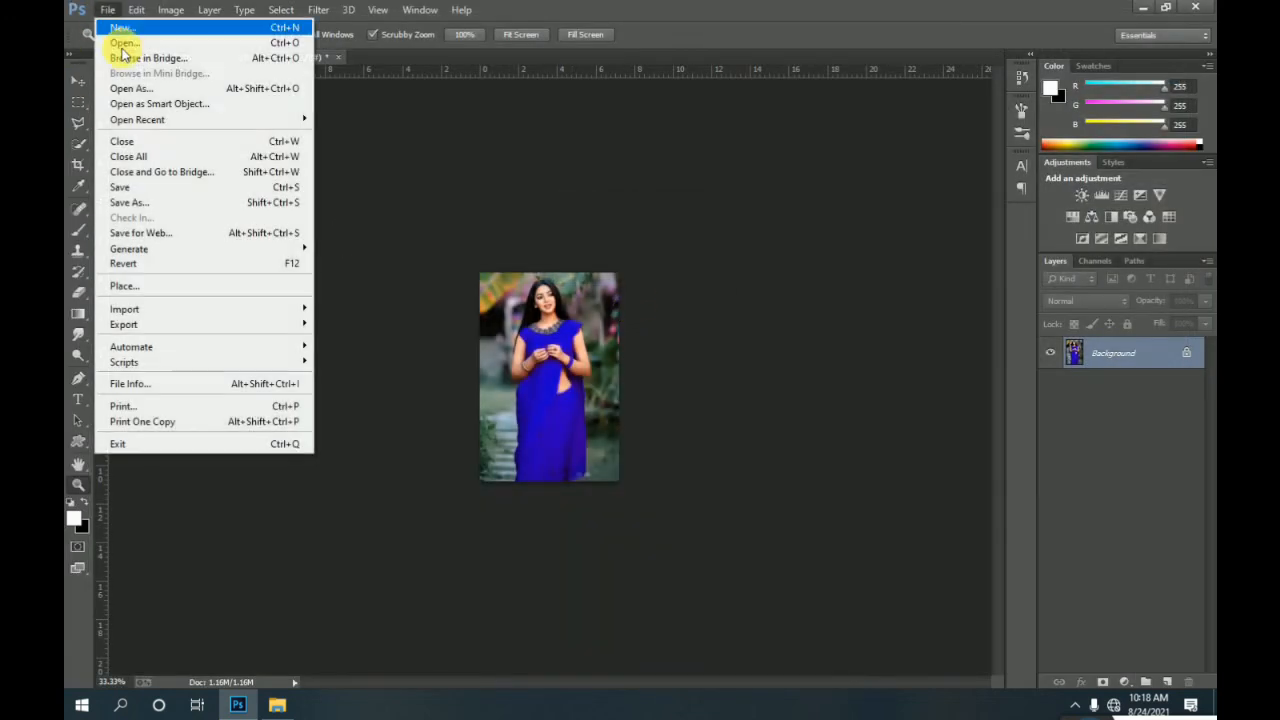
click(131, 205)
click(291, 536)
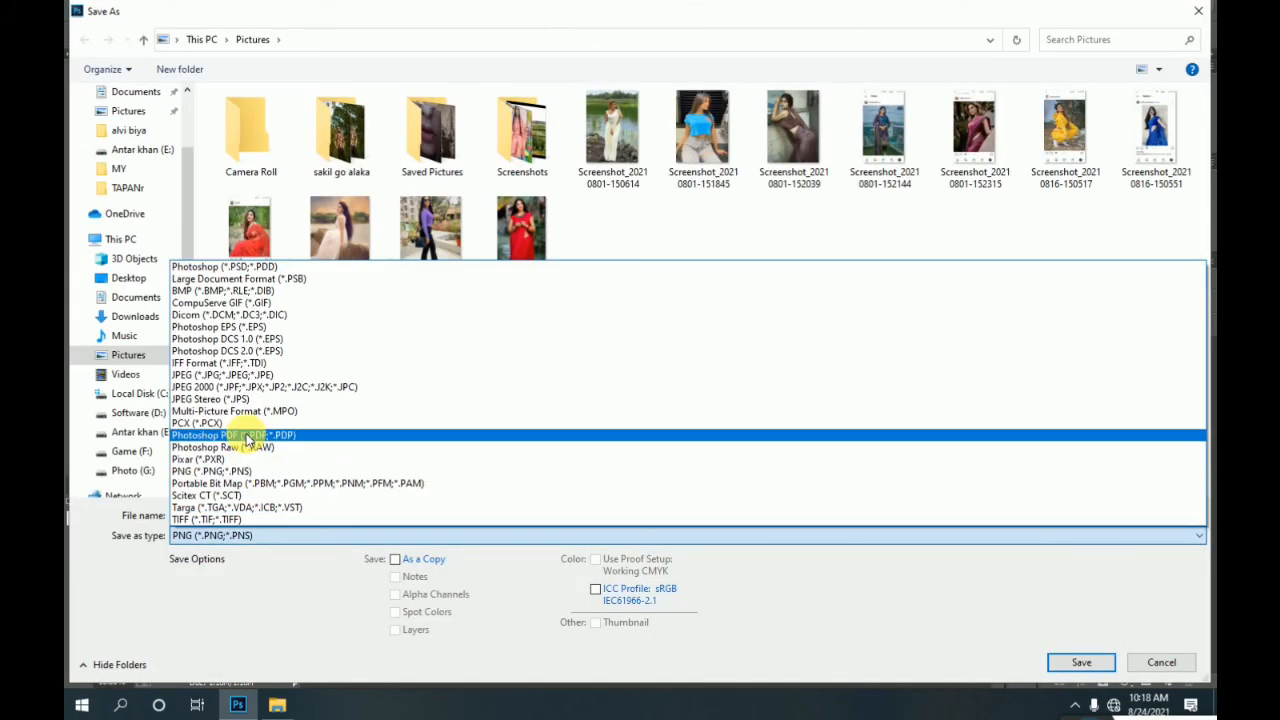
click(216, 371)
click(1080, 663)
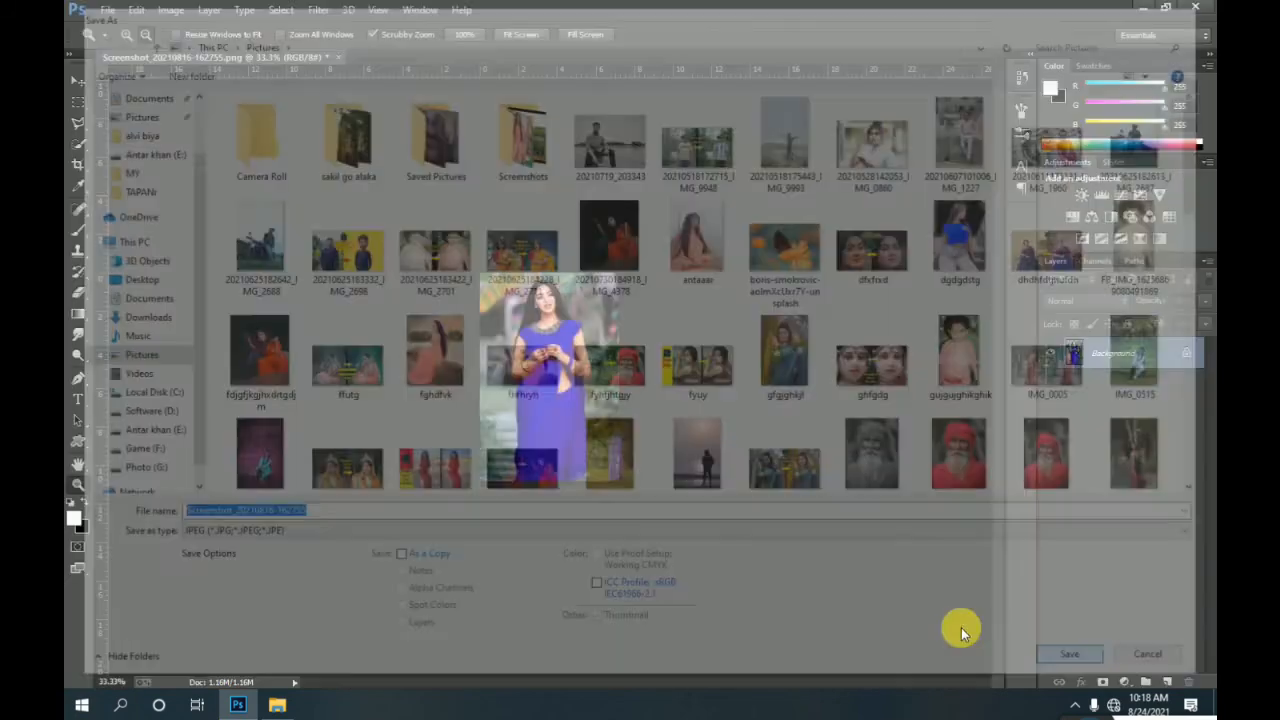